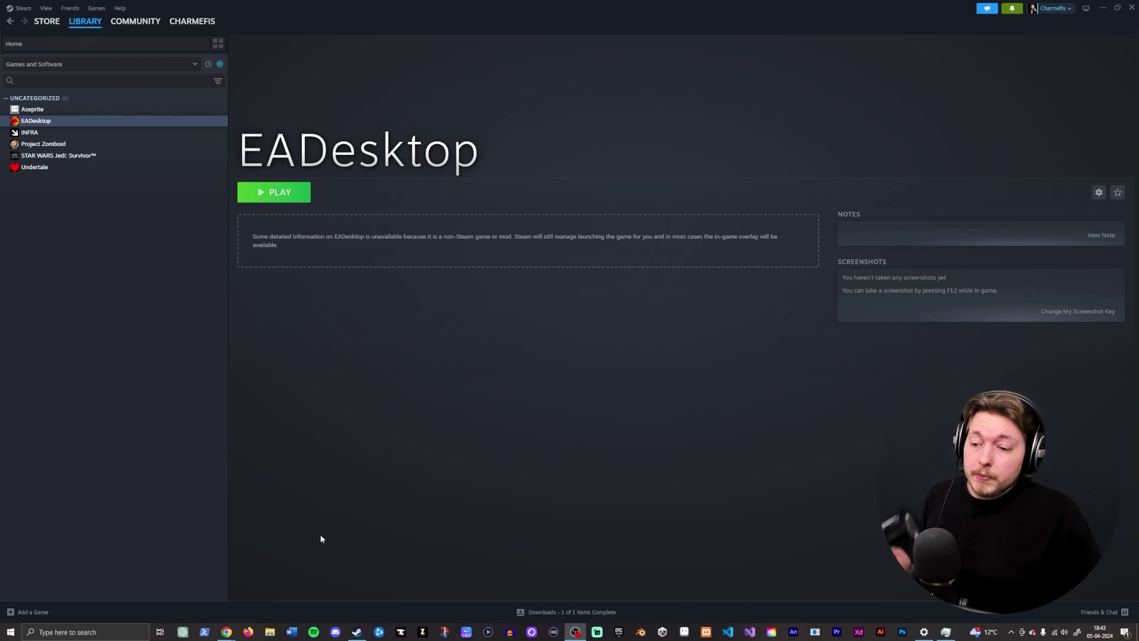
# - Check the Wireless Controller entry in the Windows Bluetooth & other devices settings, and return to the Steam library
pyautogui.click(924, 632)
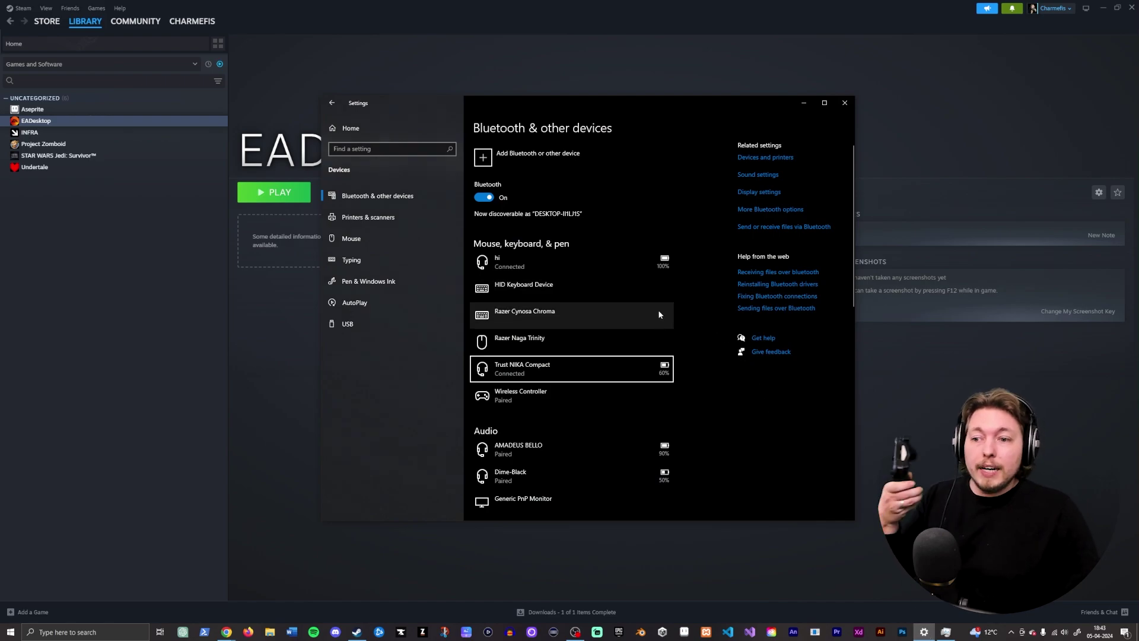
pyautogui.click(583, 398)
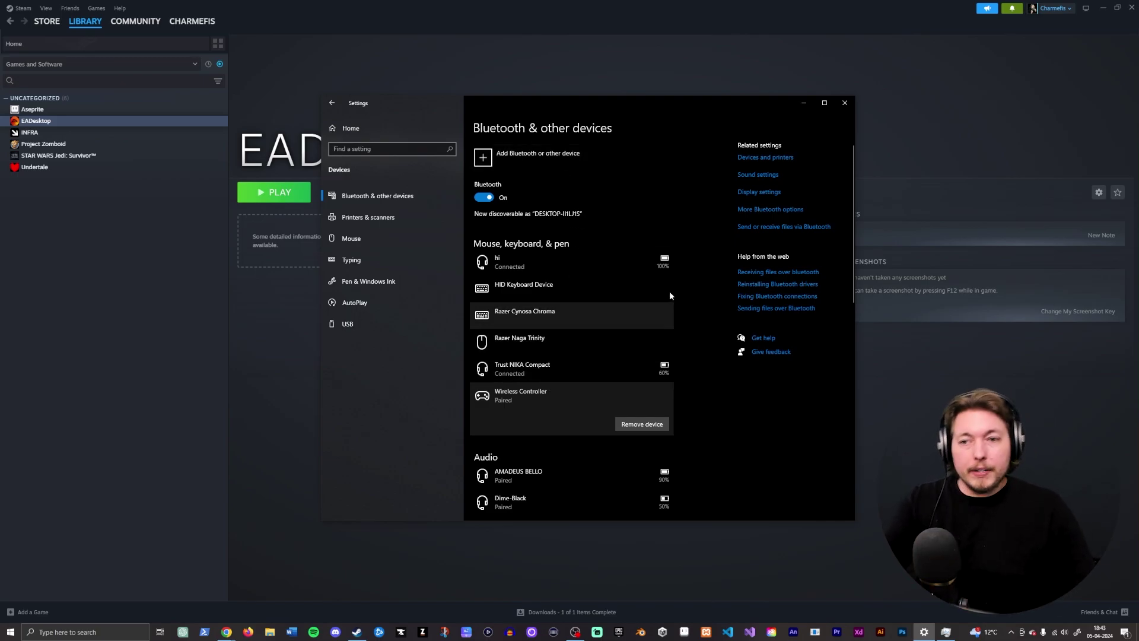
pyautogui.click(658, 2)
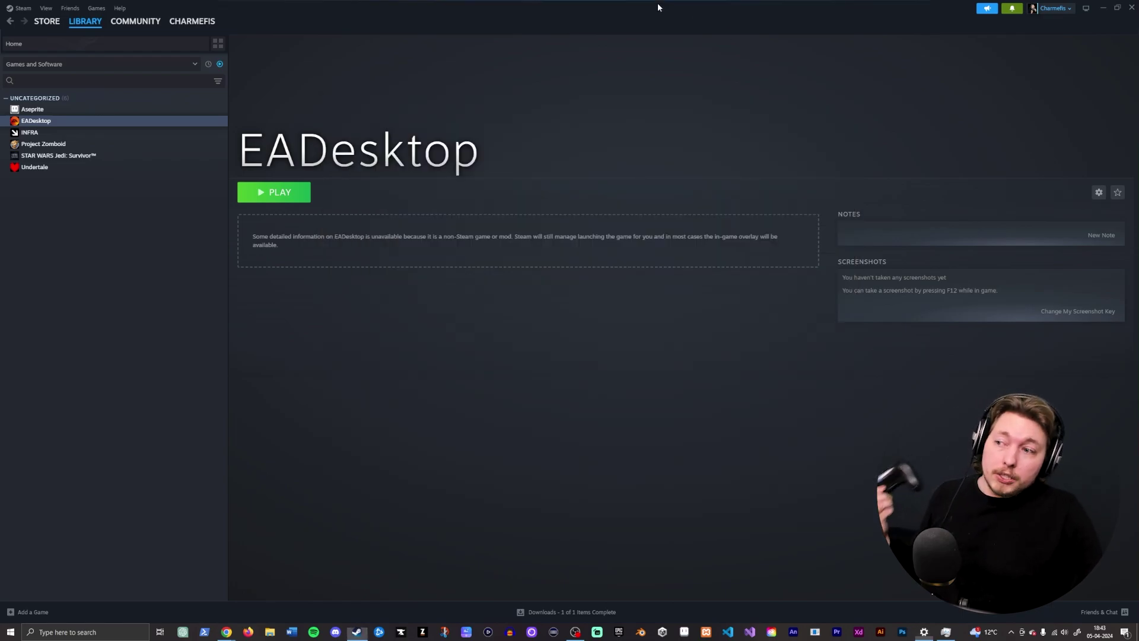
# - Check the Steam Input override in the controller properties of STAR WARS Jedi: Survivor, and close the properties
pyautogui.rightClick(93, 157)
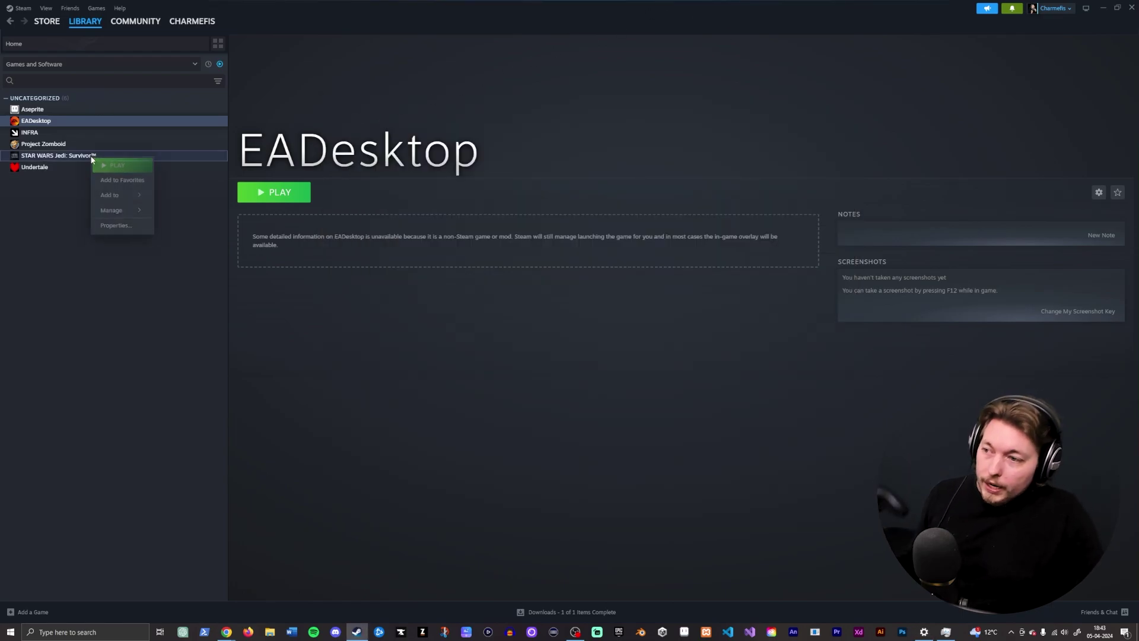
pyautogui.click(118, 226)
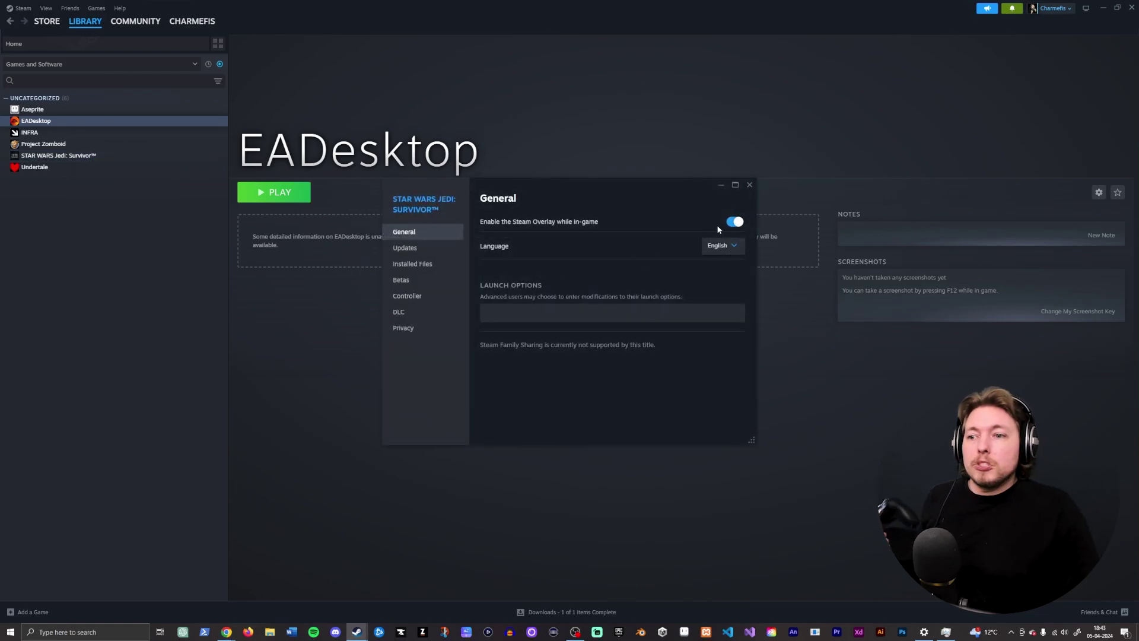
pyautogui.click(418, 300)
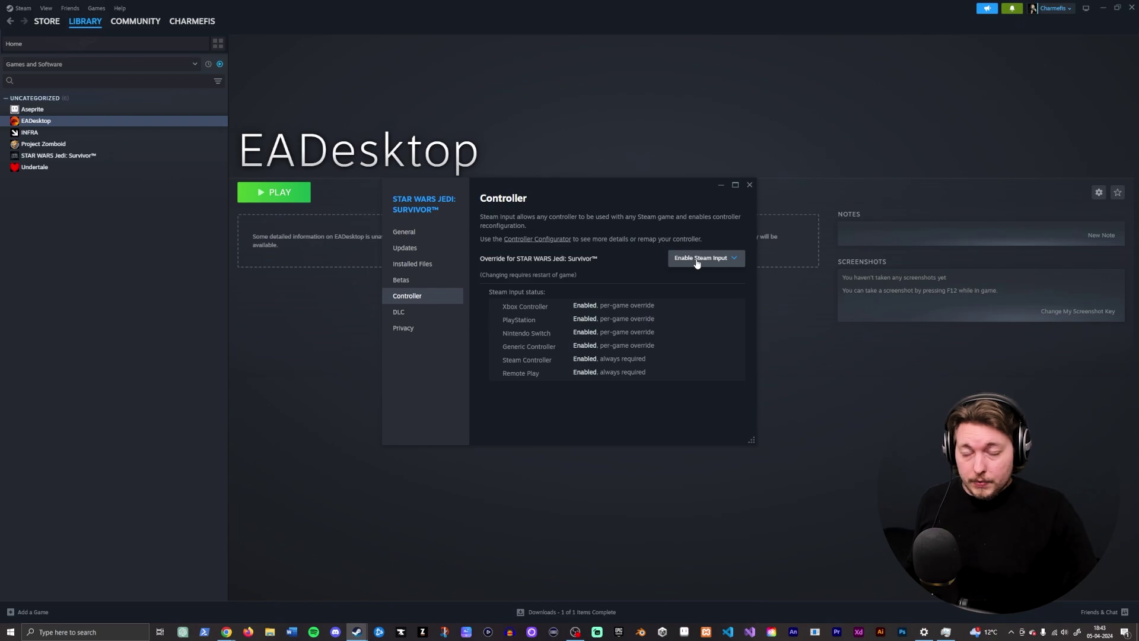
pyautogui.click(751, 185)
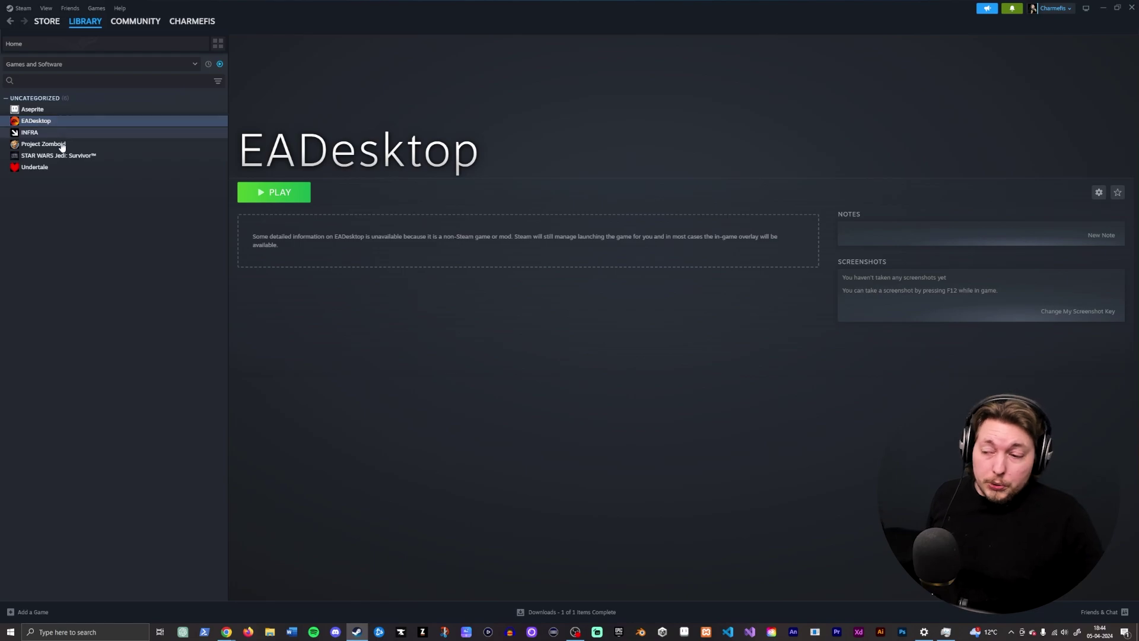
# - Start adding a non-Steam game and look through a widened list of installed programs
pyautogui.click(32, 614)
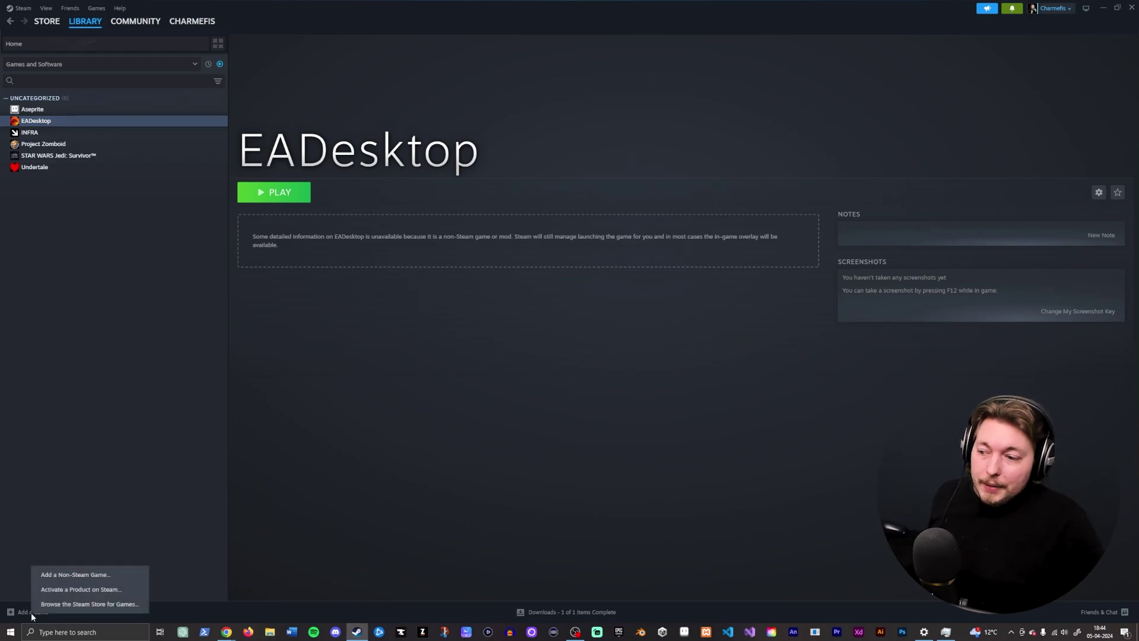
pyautogui.click(69, 576)
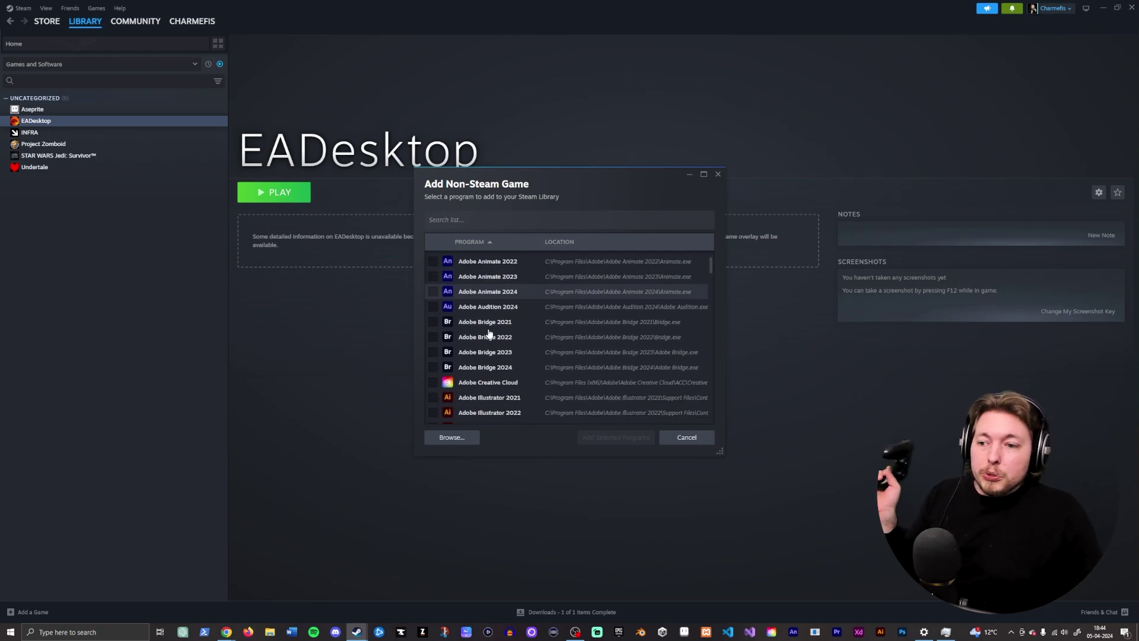
pyautogui.scroll(-5, 489, 334)
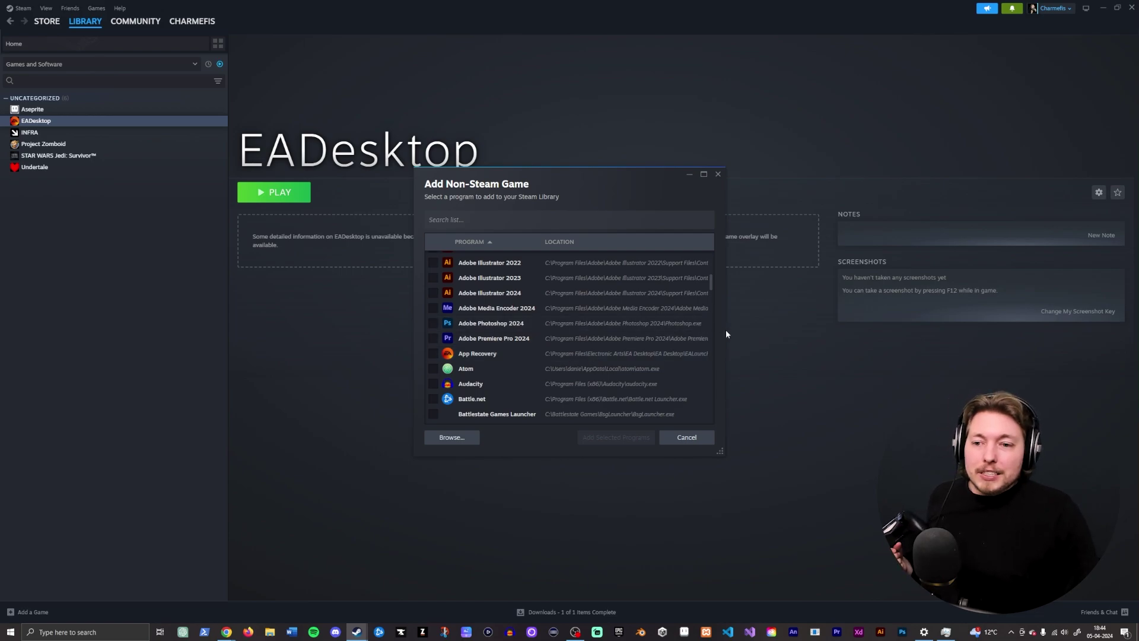
pyautogui.moveTo(726, 334); pyautogui.dragTo(812, 334)
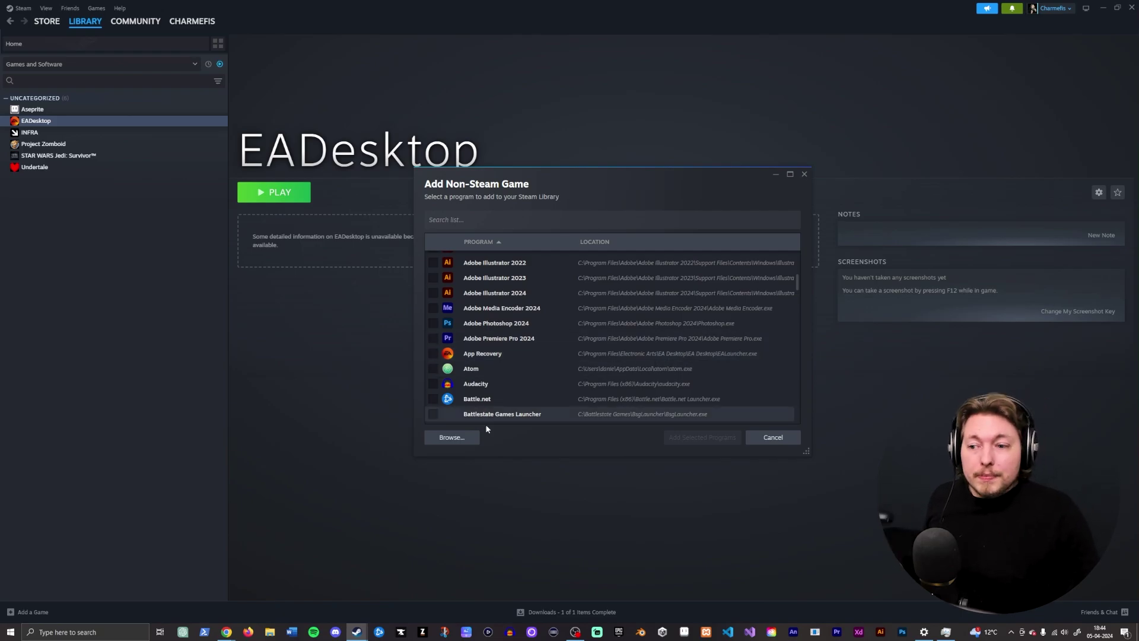
# - Try to add EADesktop.exe from the EA Desktop program folder as a non-Steam game, and cancel the addition
pyautogui.click(467, 438)
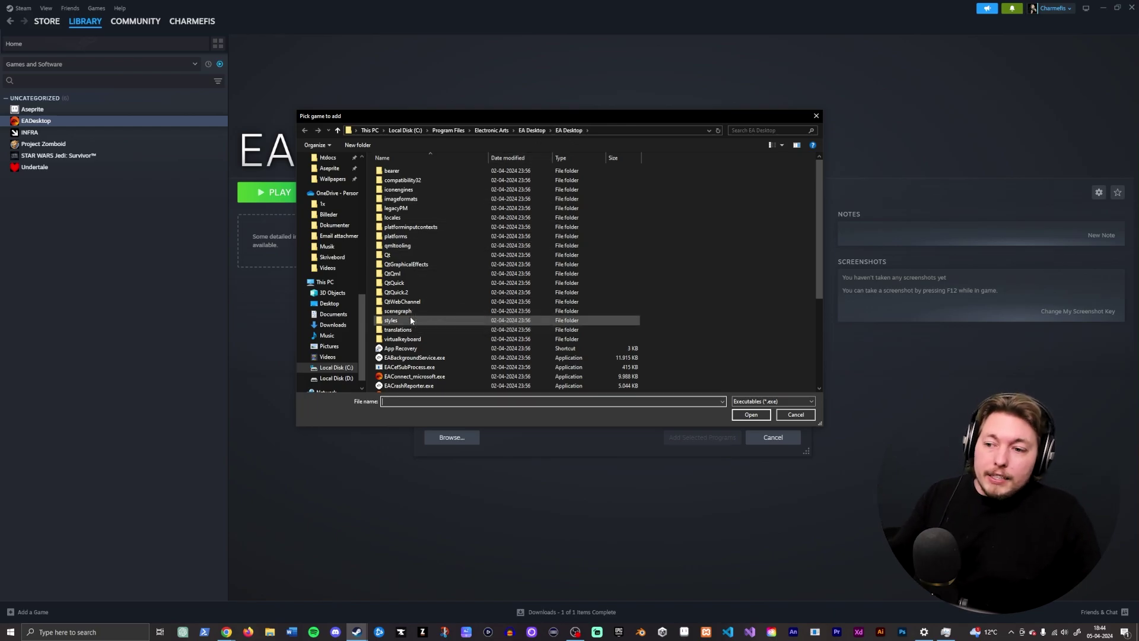
pyautogui.scroll(-2, 412, 320)
pyautogui.scroll(-2, 412, 321)
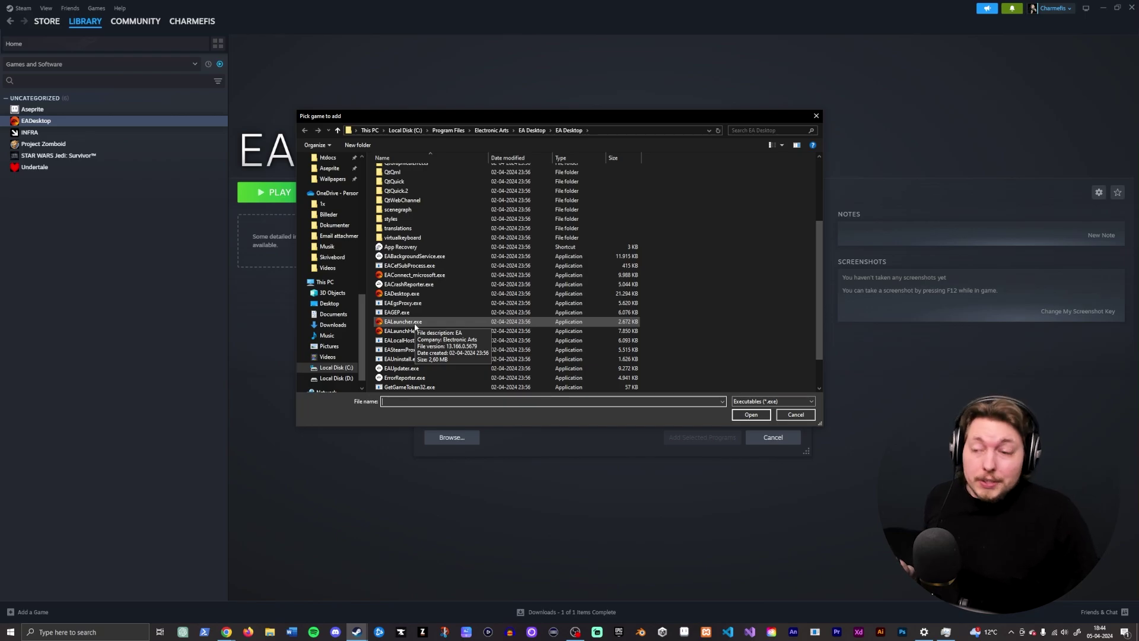
pyautogui.doubleClick(414, 294)
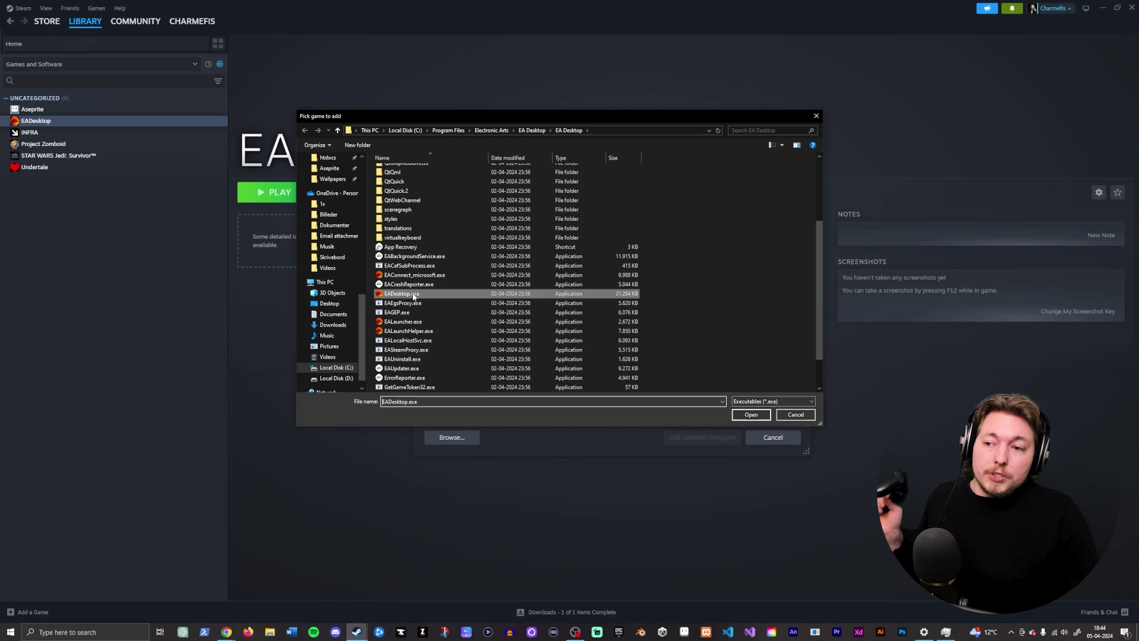
pyautogui.moveTo(356, 632)
pyautogui.click(404, 589)
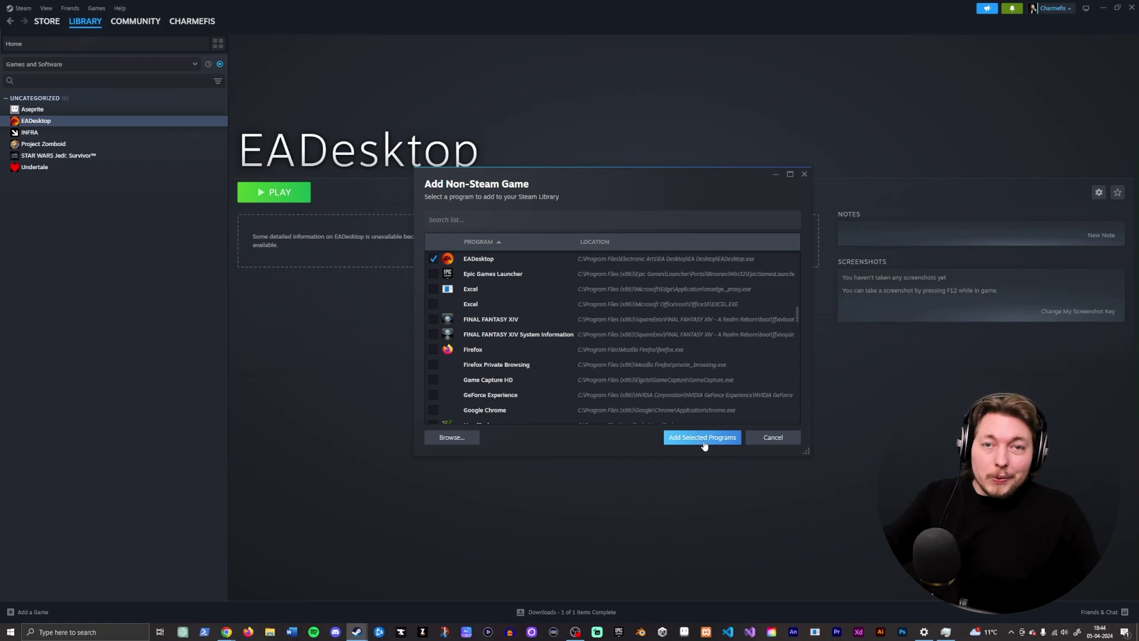
pyautogui.click(773, 438)
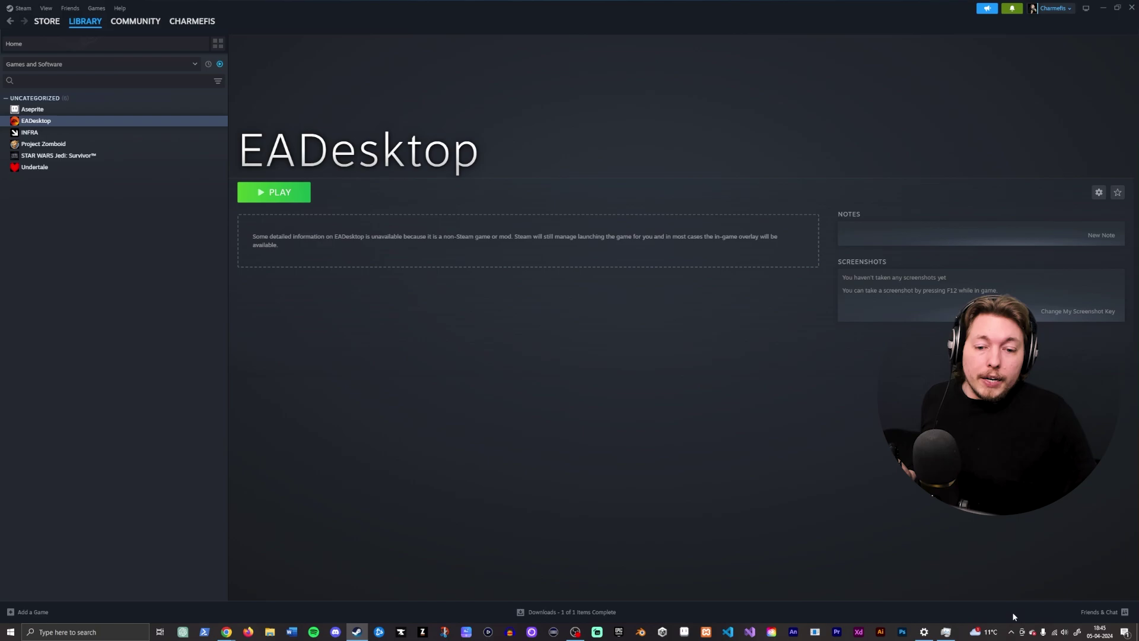
# - Launch EADesktop from the Steam library and start STAR WARS Jedi: Survivor from the EA app's installed games
pyautogui.click(1012, 632)
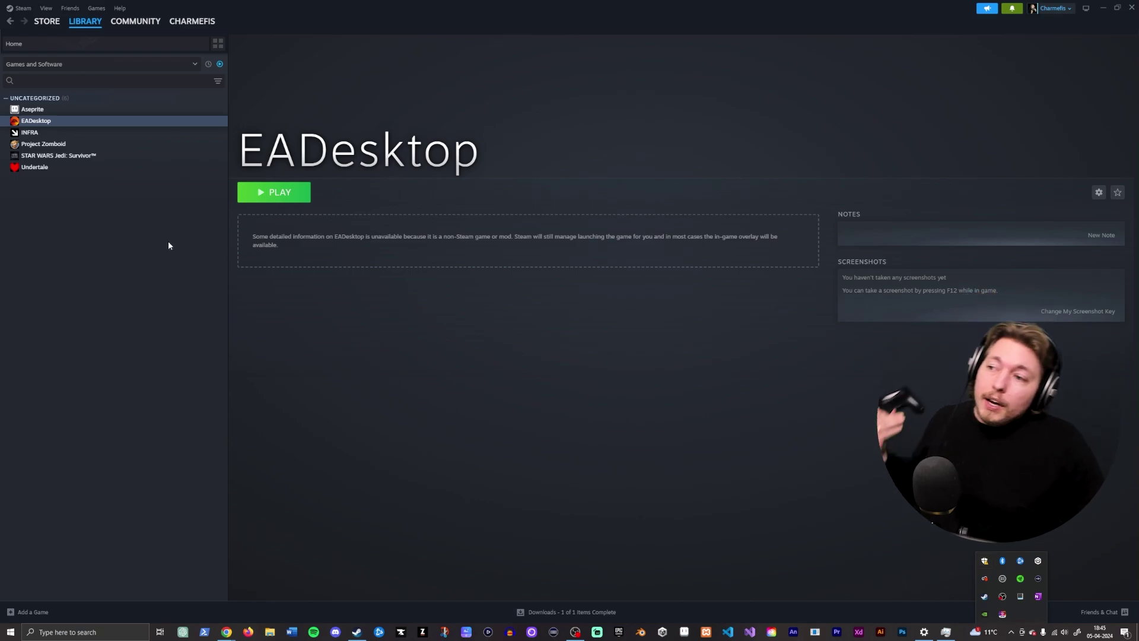
pyautogui.click(262, 192)
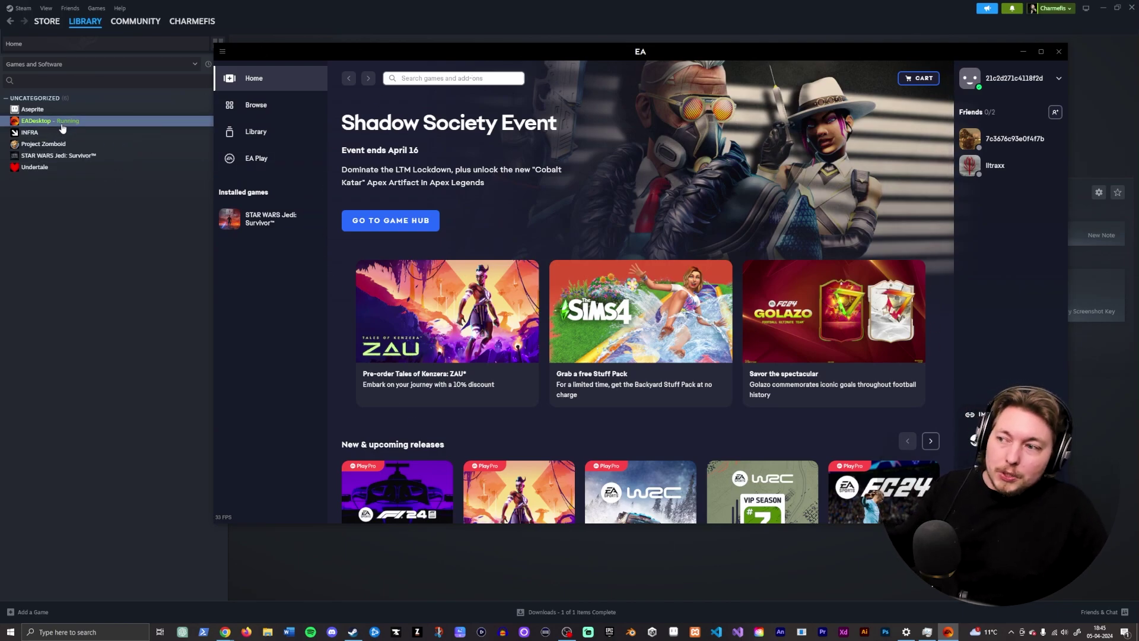
pyautogui.moveTo(312, 227)
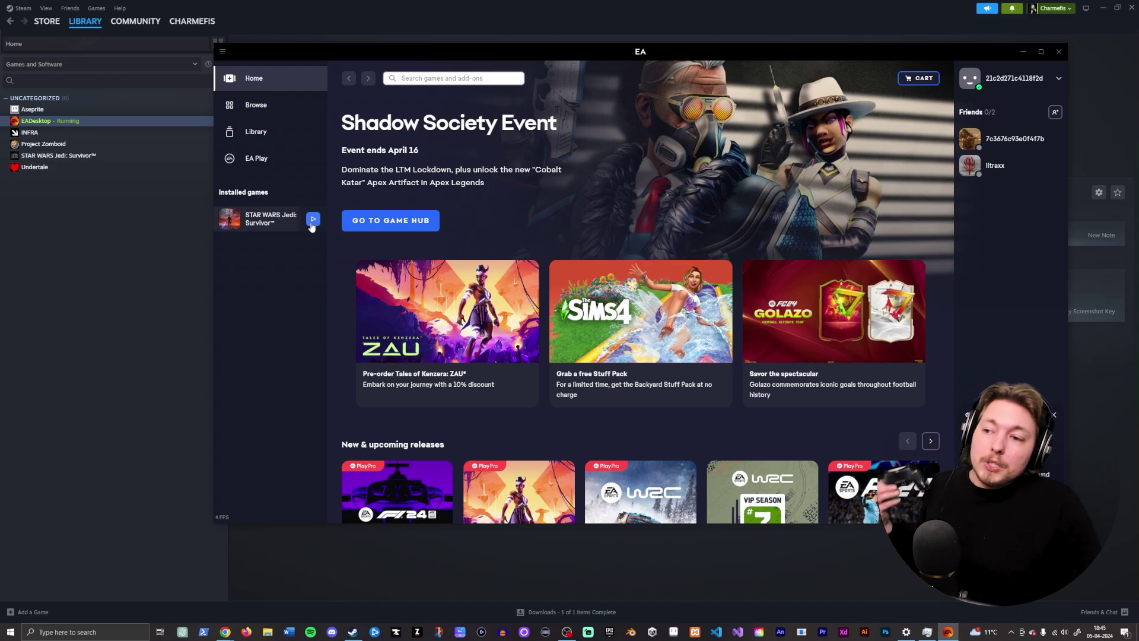
pyautogui.click(309, 220)
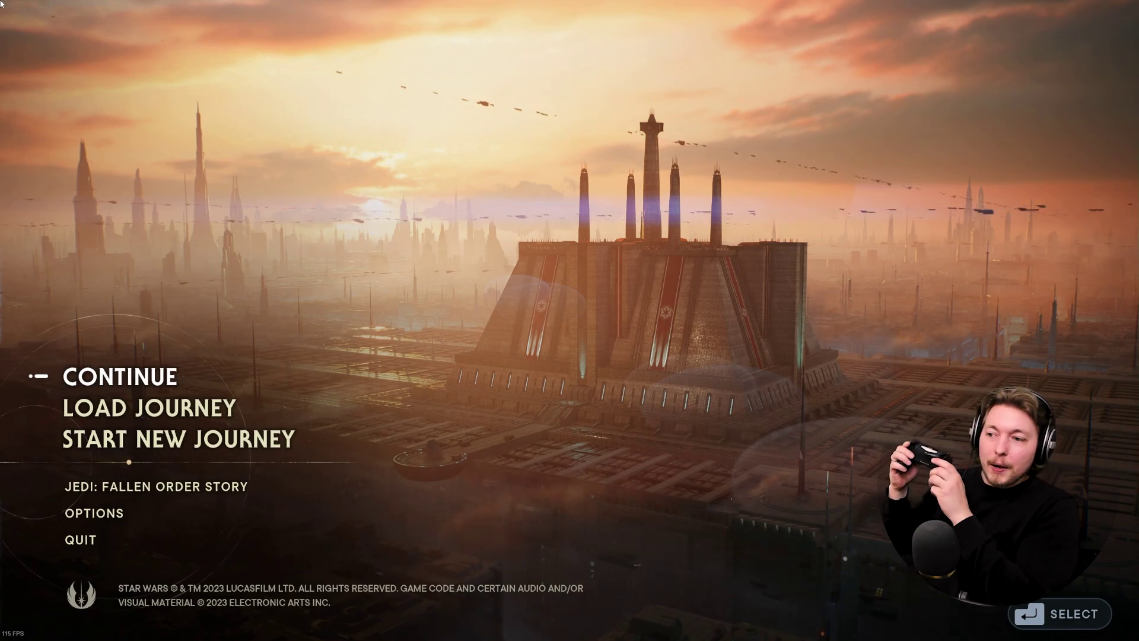
# - Test the controller by moving the selection up and down through the game's main menu entries
pyautogui.press('Down')
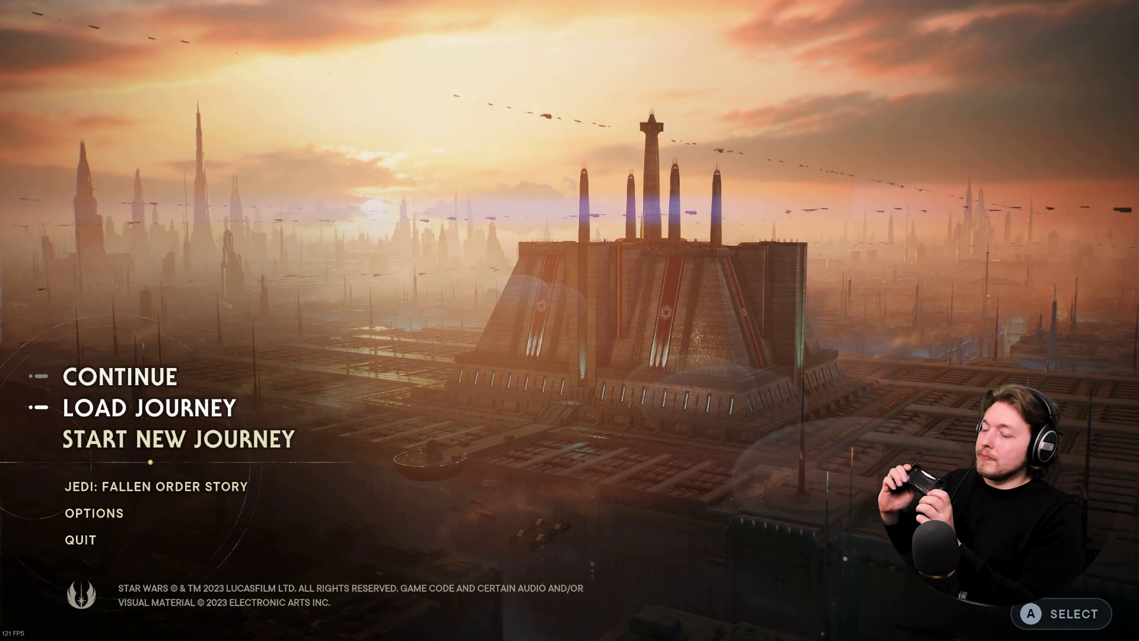
pyautogui.press('Down')
pyautogui.press('Down')
pyautogui.press('Up')
pyautogui.press('Up')
pyautogui.press('Up')
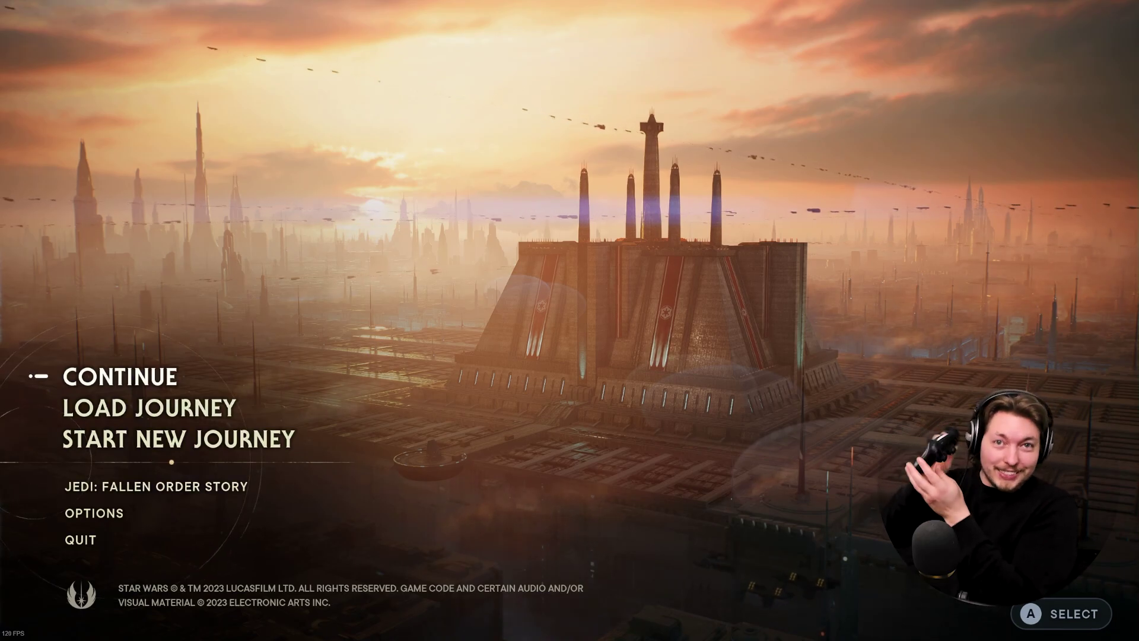
pyautogui.press('Down')
pyautogui.press('Down')
pyautogui.press('Down')
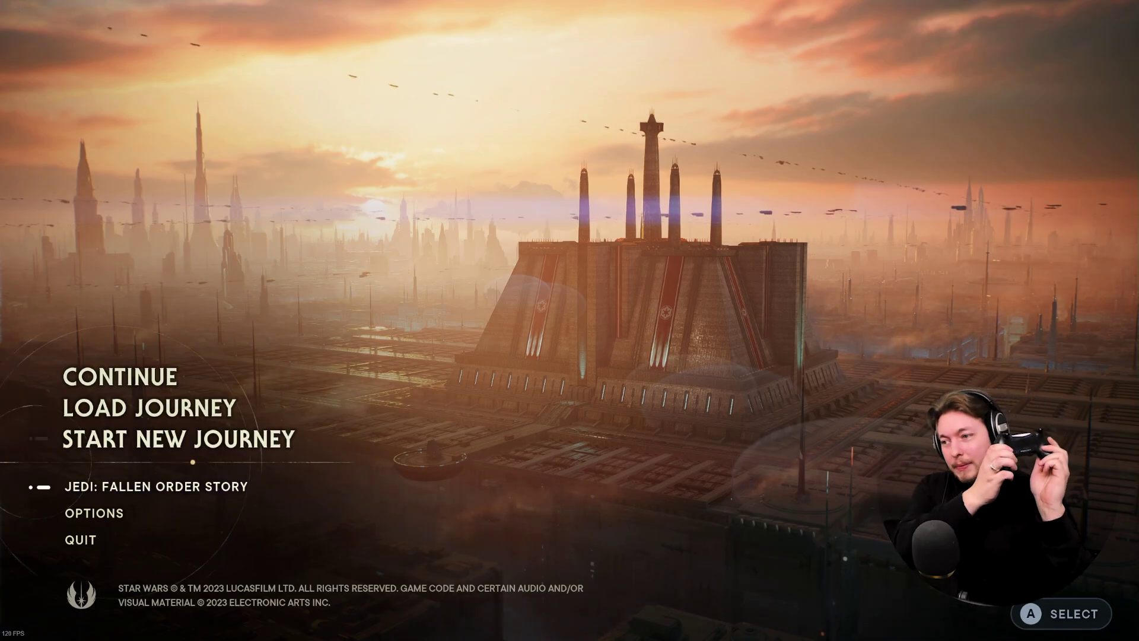
pyautogui.press('Up')
pyautogui.press('Up')
pyautogui.press('Up')
pyautogui.press('Down')
pyautogui.press('Down')
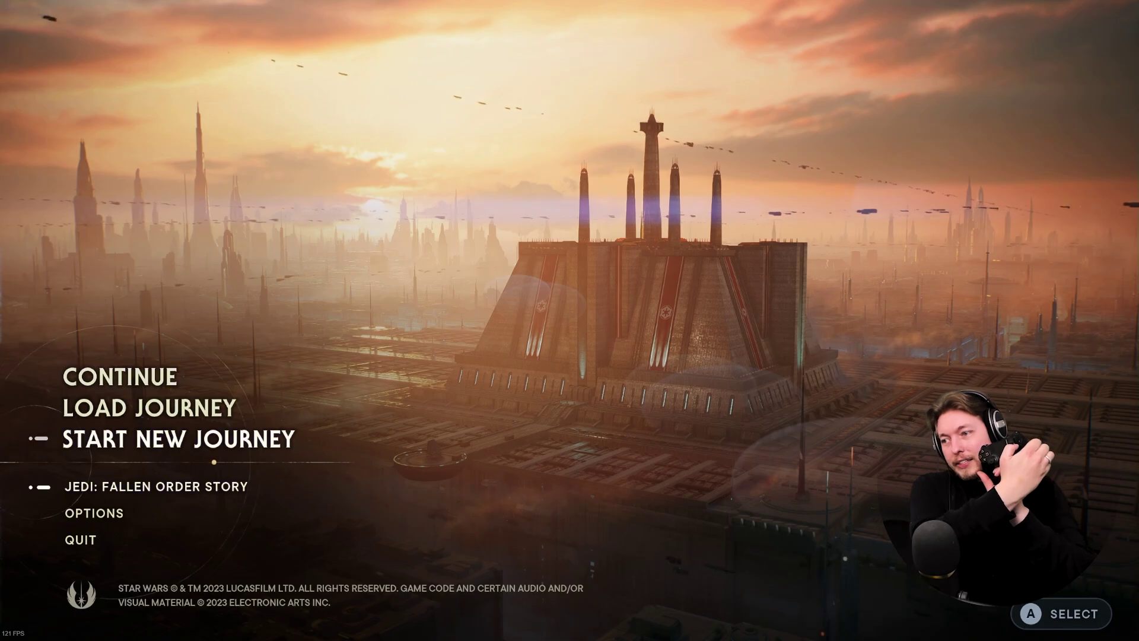
pyautogui.press('Up')
pyautogui.press('Up')
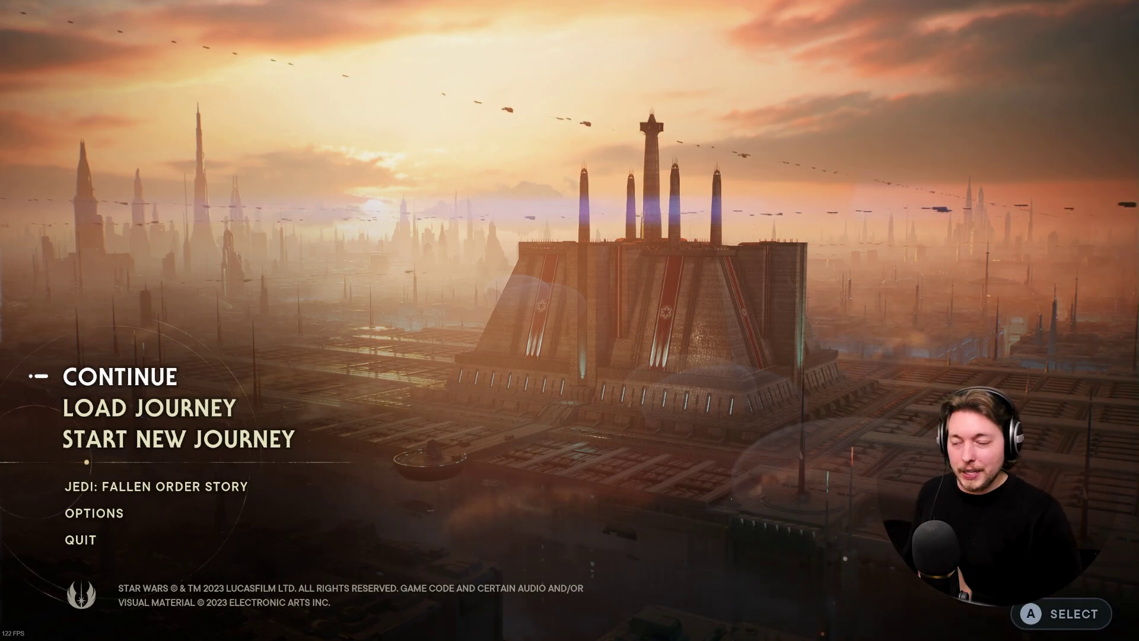
pyautogui.press('Down')
pyautogui.press('Down')
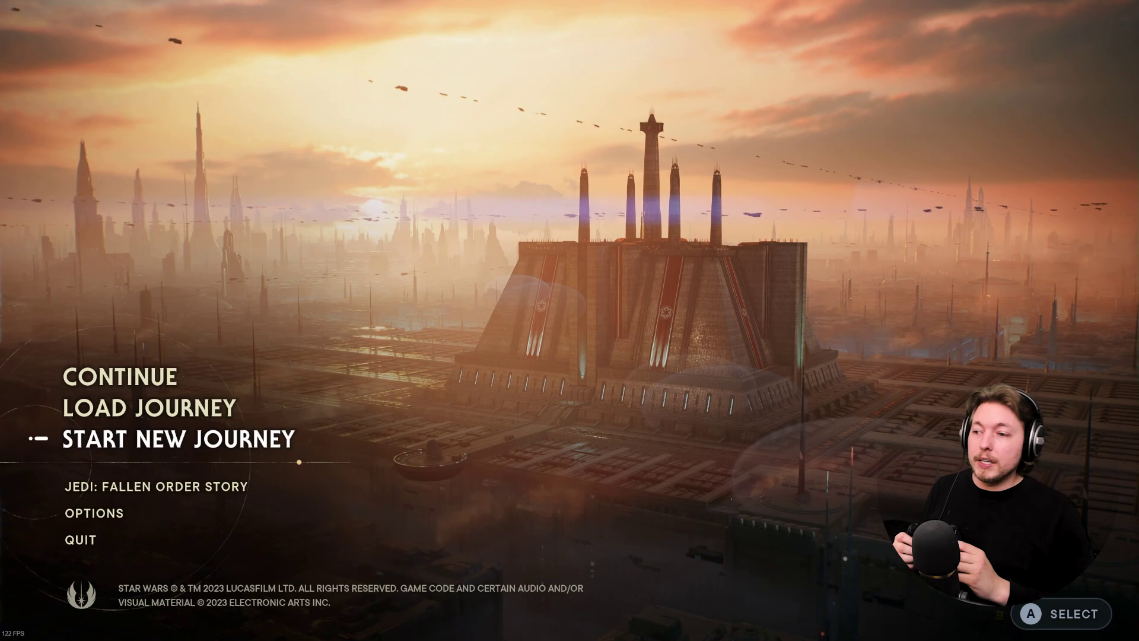
pyautogui.press('Up')
pyautogui.press('Up')
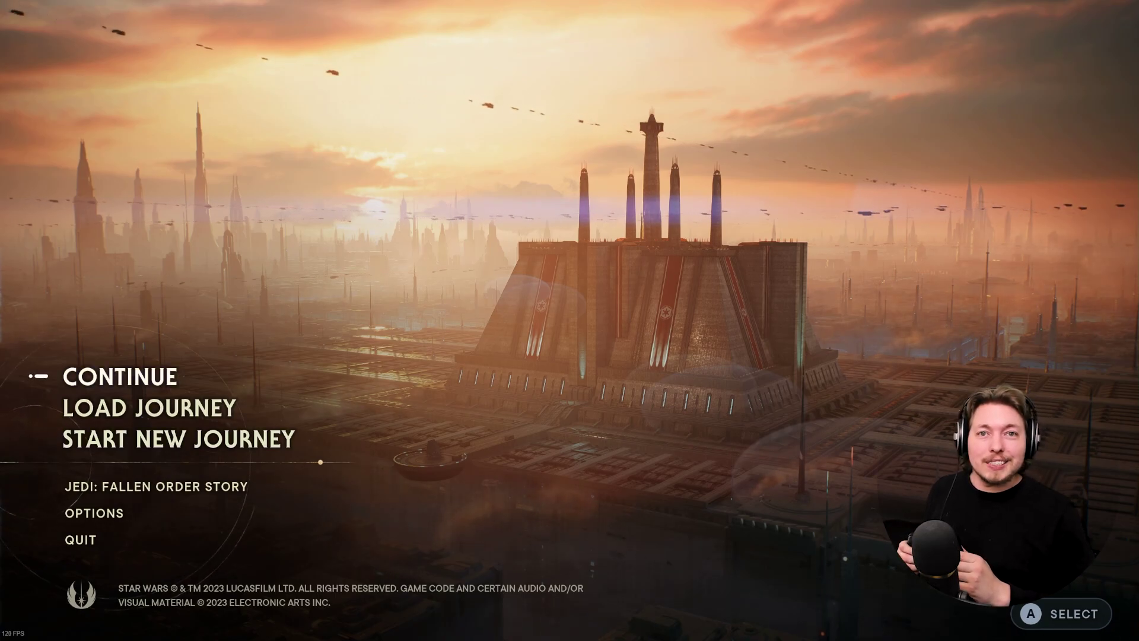